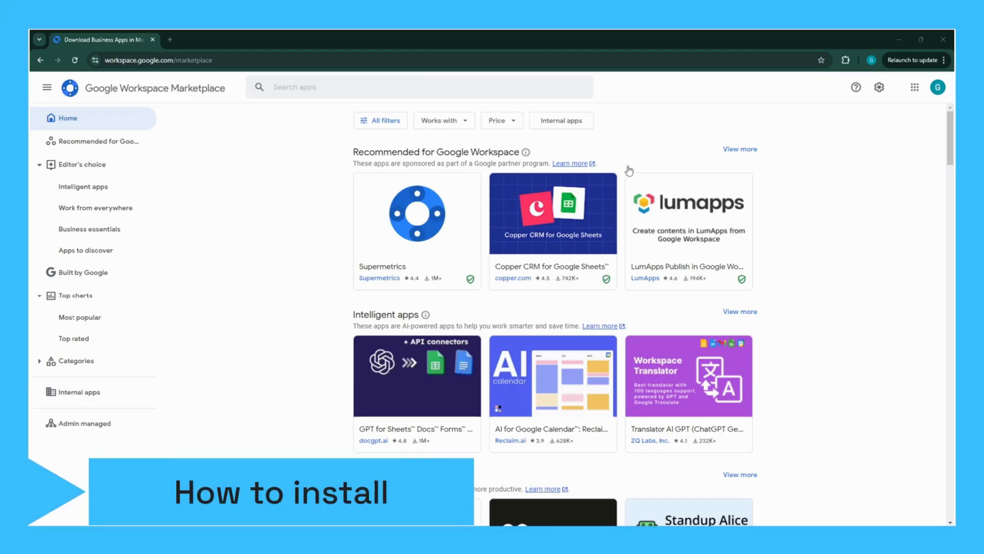
- Search the Marketplace for 'smart certificates' and open the Smart Certificates app page
click(515, 85)
text(smart cer)
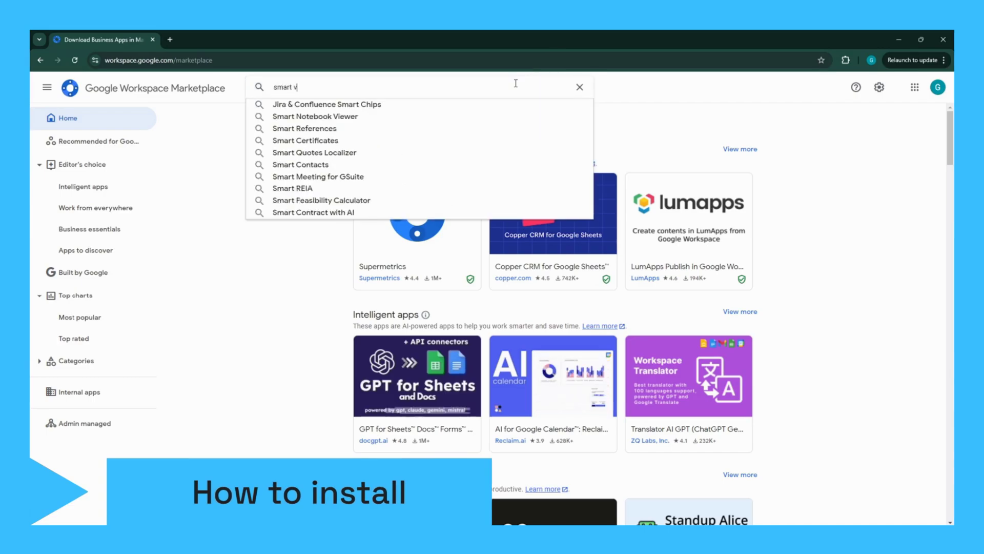
text(tificates)
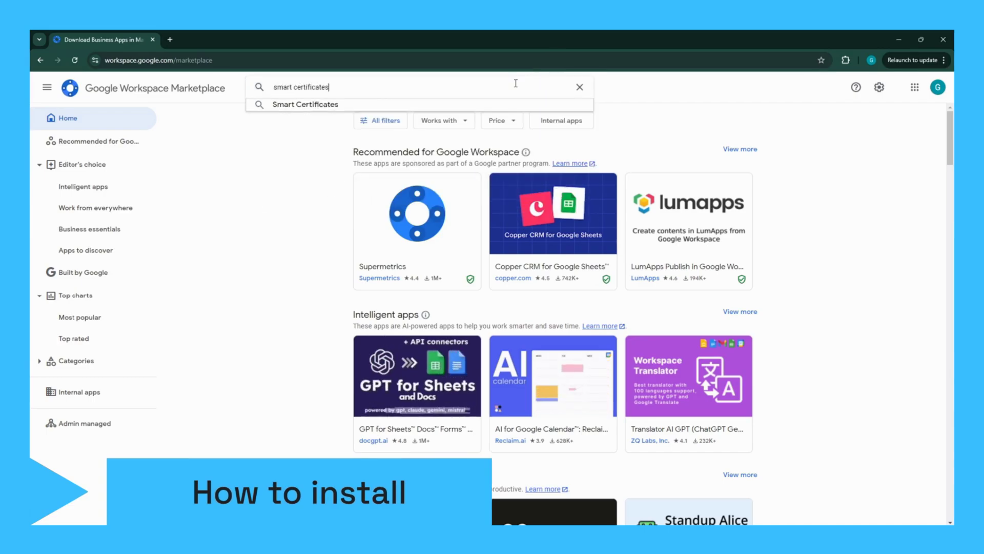
key(Return)
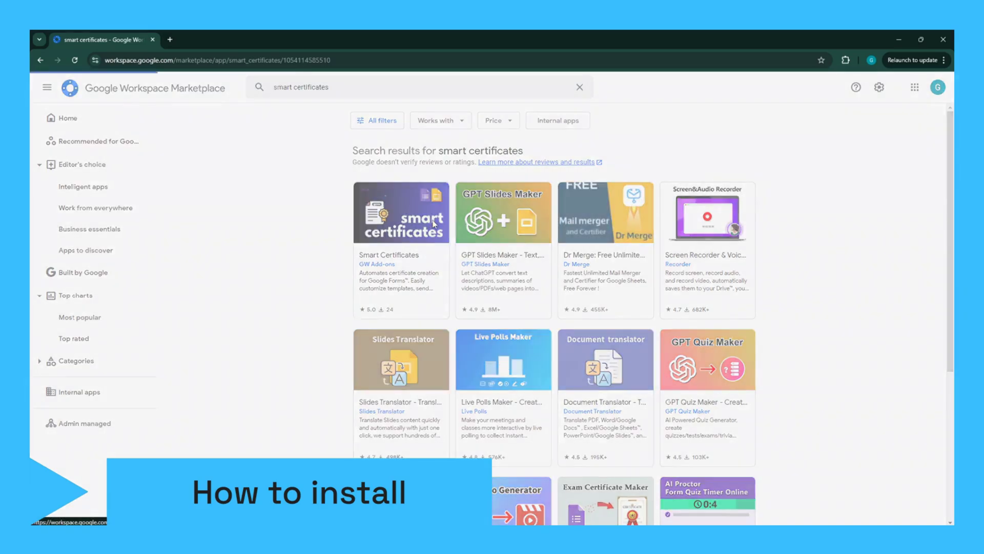
click(401, 212)
- Install Smart Certificates, grant it account access, and dismiss the confirmation
click(664, 163)
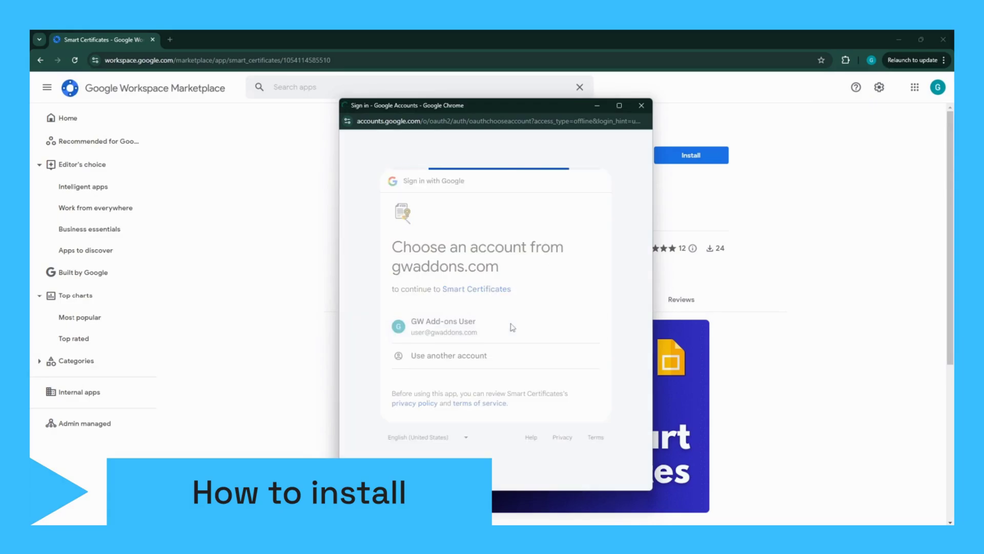
click(544, 406)
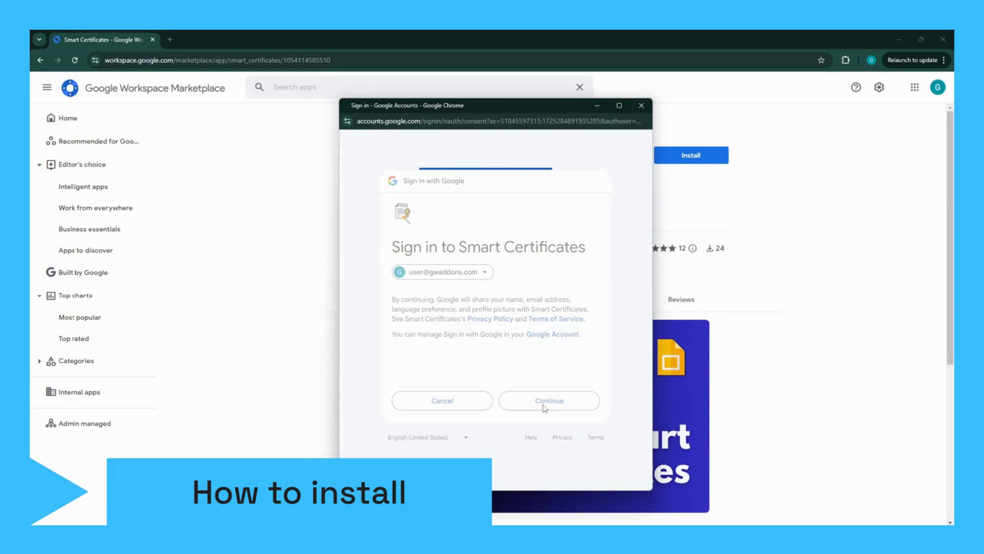
scroll(545, 415, down, 4)
click(545, 416)
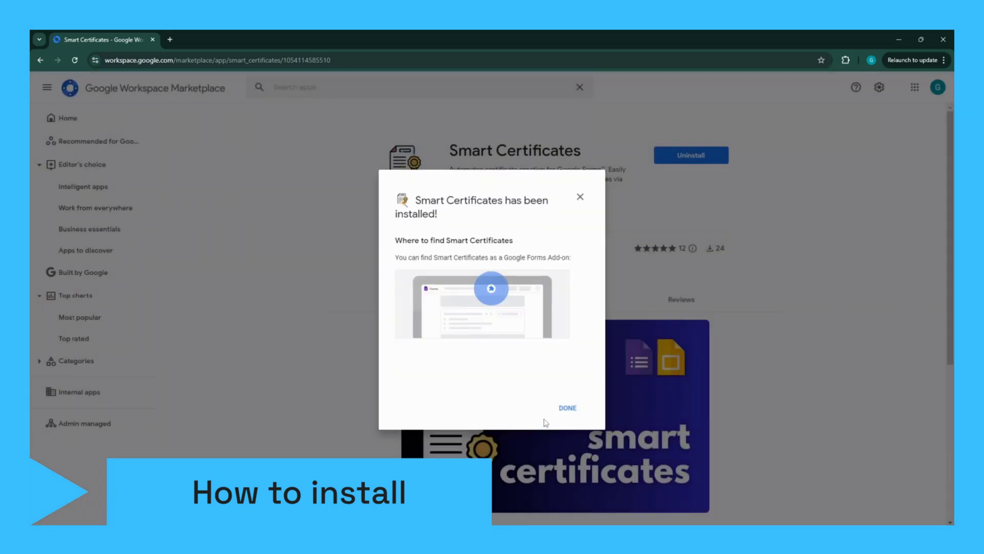
click(568, 408)
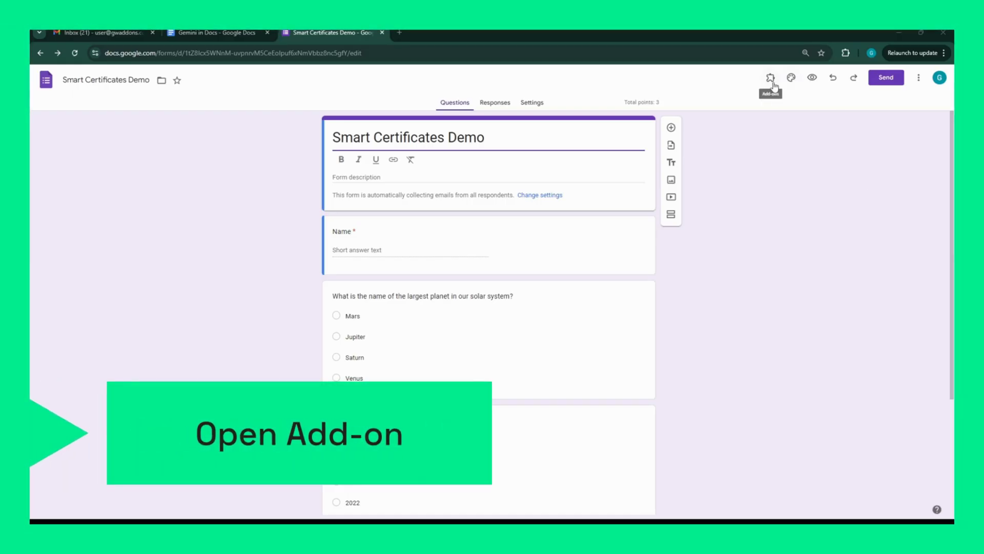
- Open the Smart Certificates sidebar from the form's add-ons list
click(772, 82)
click(780, 123)
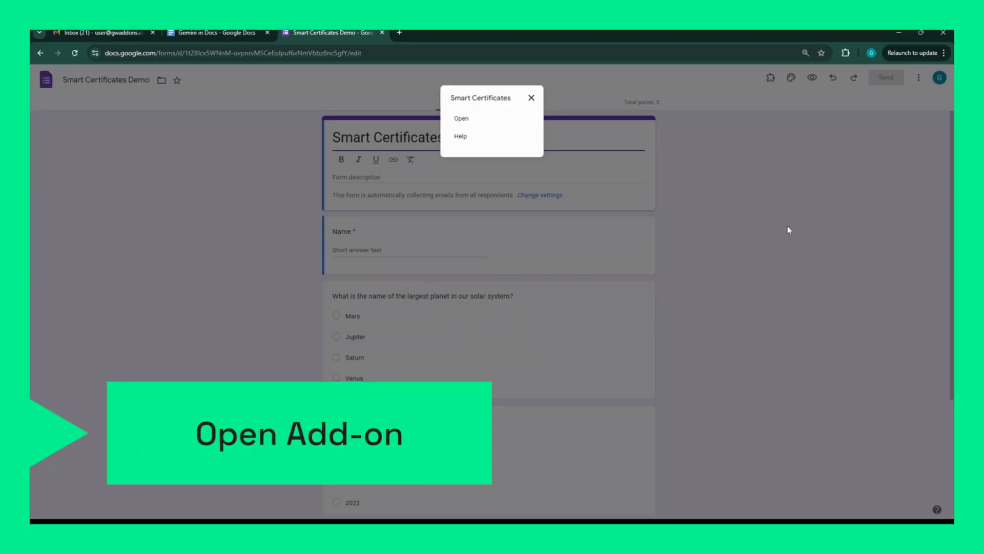
click(460, 120)
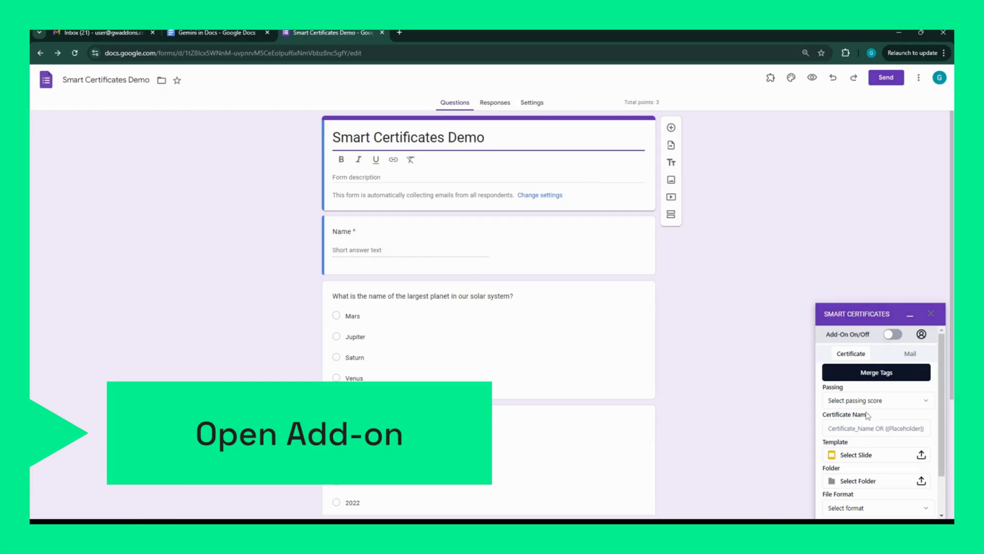
scroll(898, 422, down, 2)
scroll(893, 391, up, 2)
- Review the add-on's Mail settings, then go back to its Certificate settings
click(906, 358)
scroll(898, 416, down, 5)
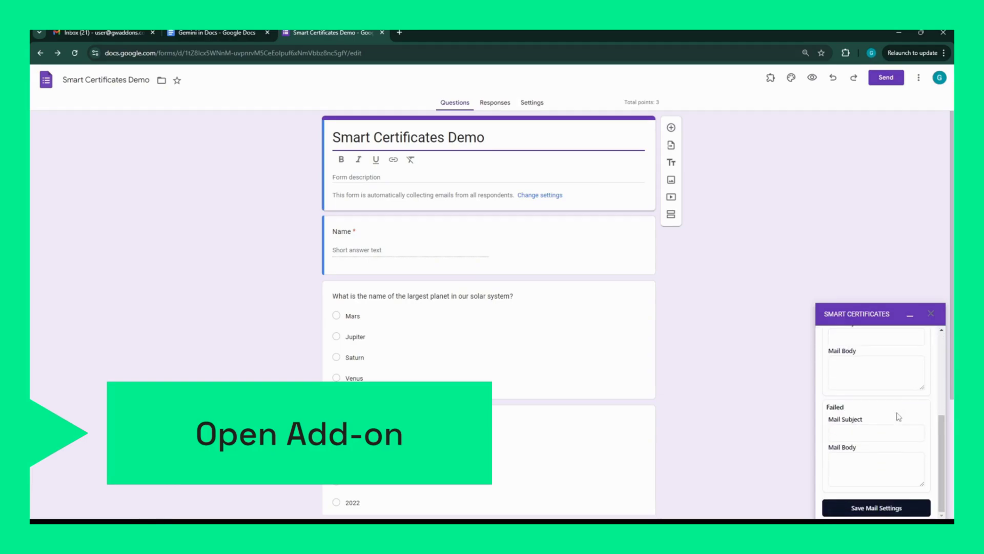
scroll(898, 417, up, 5)
click(851, 353)
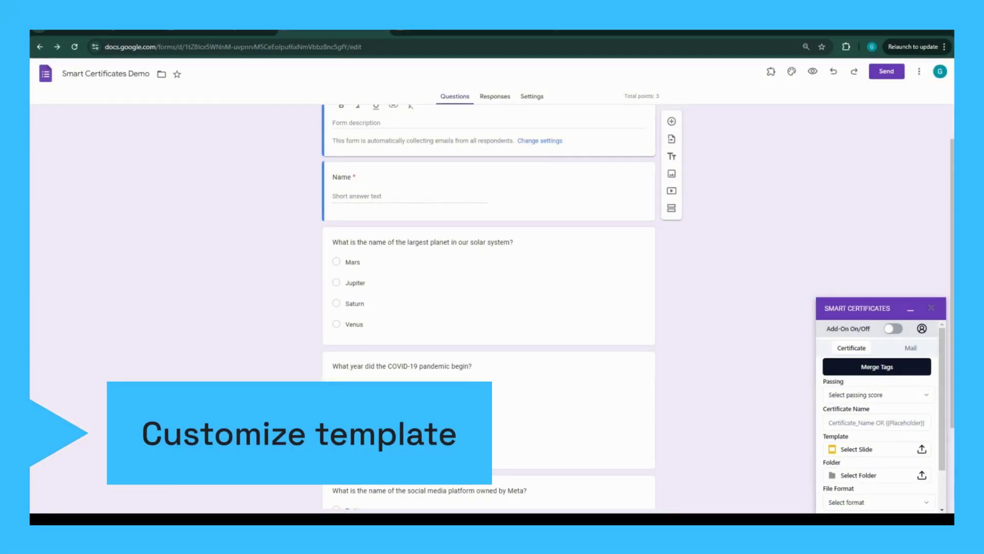
- Use 'Colorful simple achievement certificate' as the template and open it in Google Slides
click(860, 449)
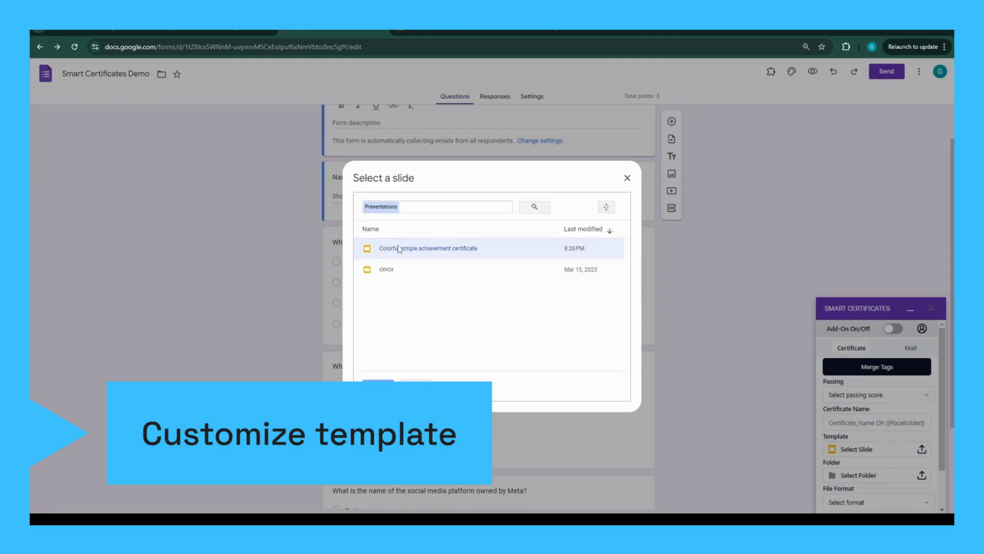
click(379, 385)
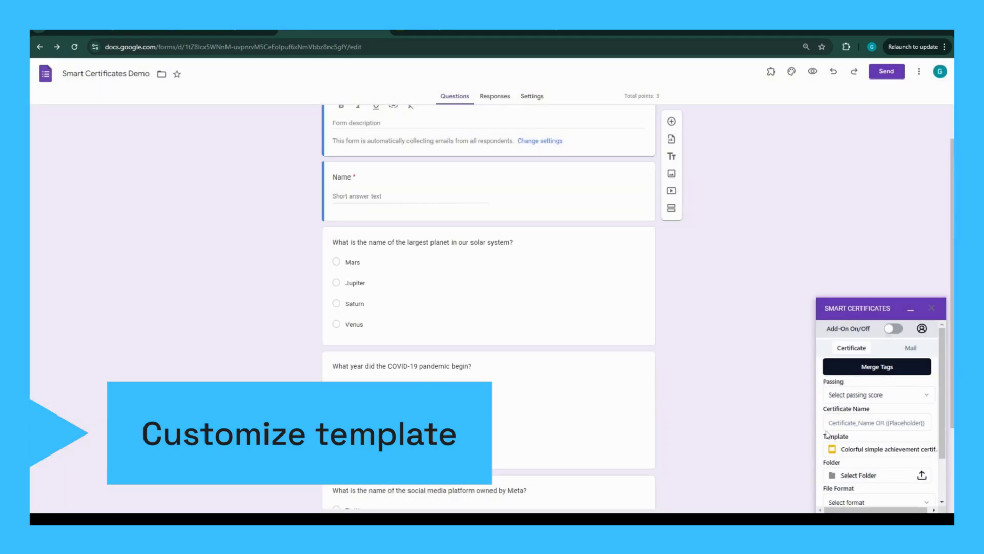
click(859, 450)
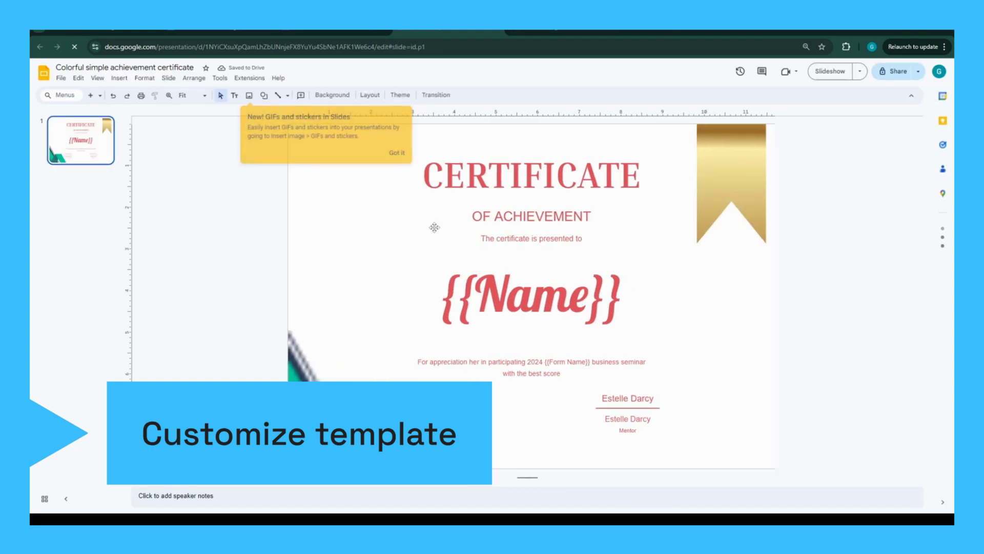
drag(479, 297, 567, 296)
click(586, 302)
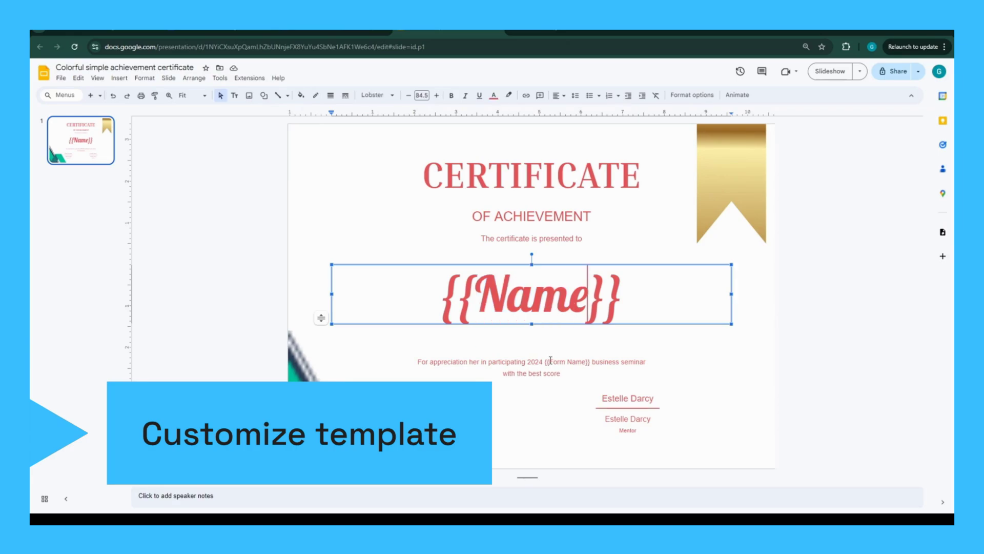
drag(548, 362, 571, 363)
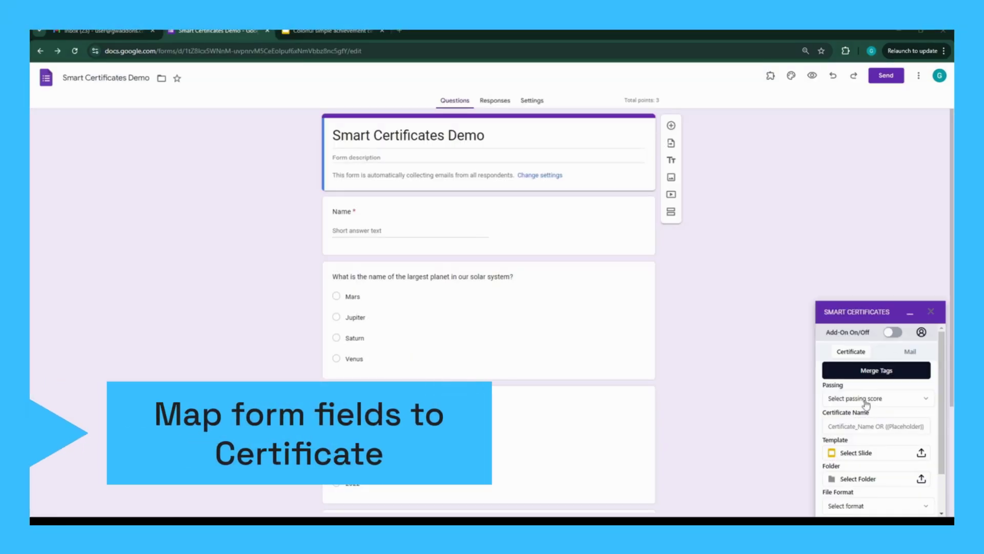
click(867, 399)
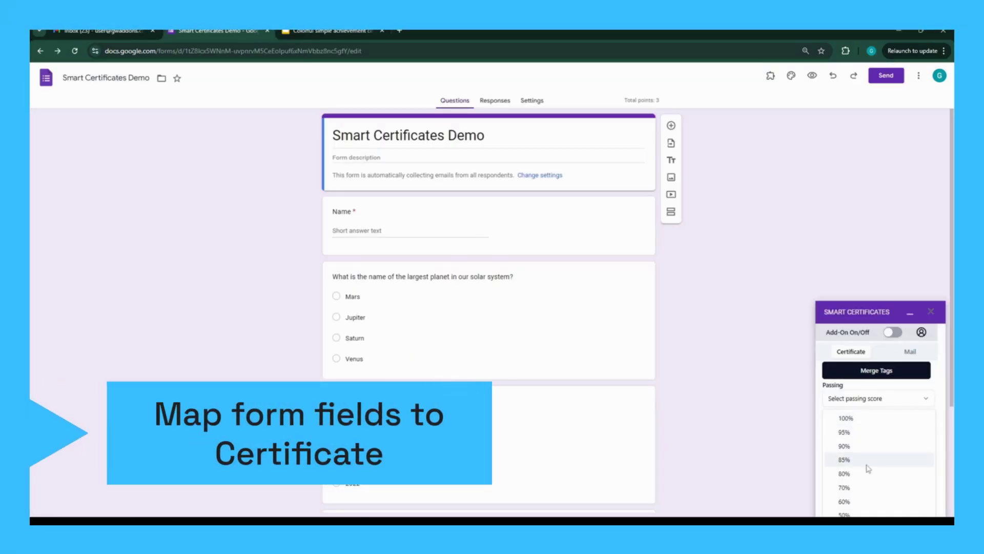
- Set the passing score to 60% and the certificate name to 'Smart Certificates Demo'
click(865, 502)
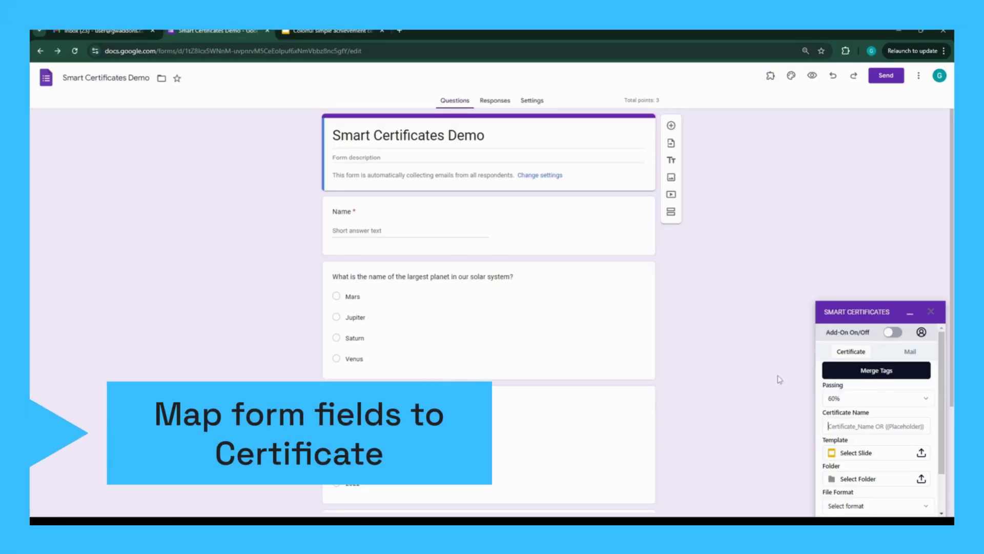
drag(432, 139, 333, 136)
key(ctrl+c)
click(859, 425)
key(ctrl+v)
text(D)
- Output to the Employee Certificates folder as PDF with DD/MM/YYYY dates, and save
click(867, 454)
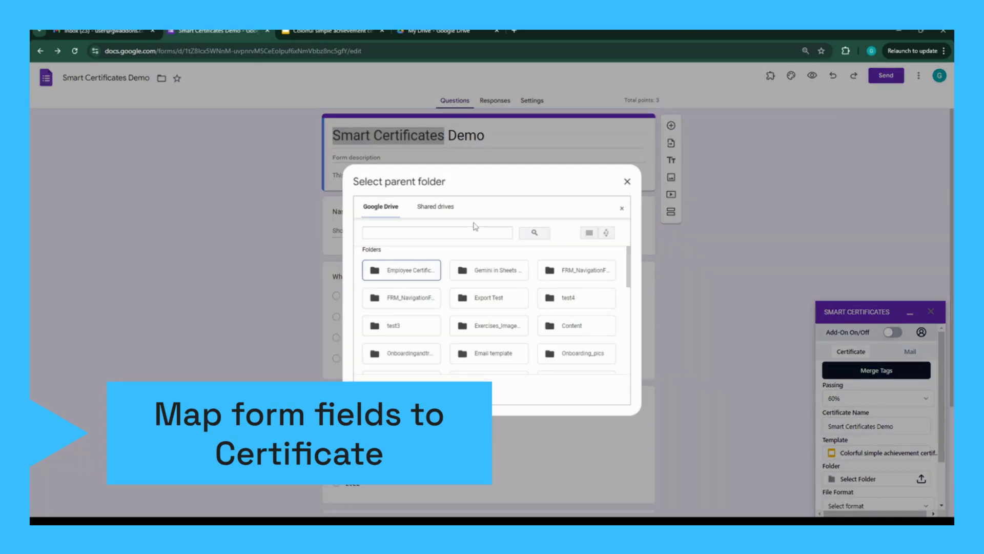
double_click(401, 268)
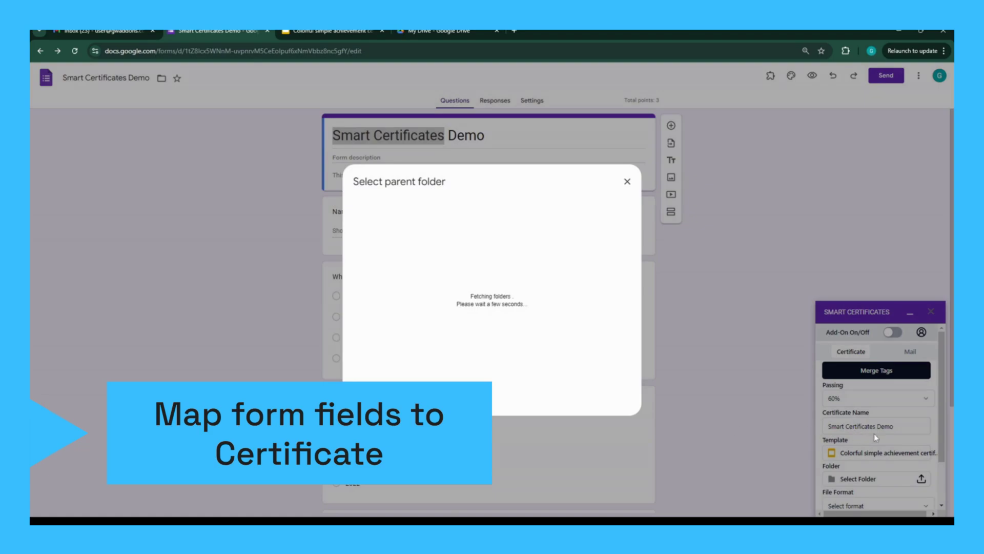
scroll(876, 437, down, 1)
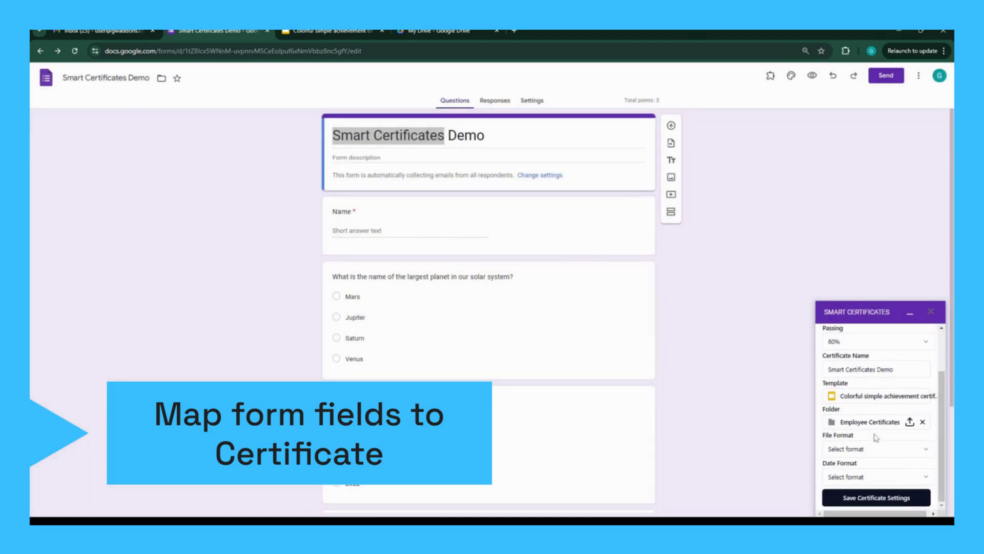
click(863, 456)
click(843, 476)
click(866, 479)
click(866, 410)
click(877, 505)
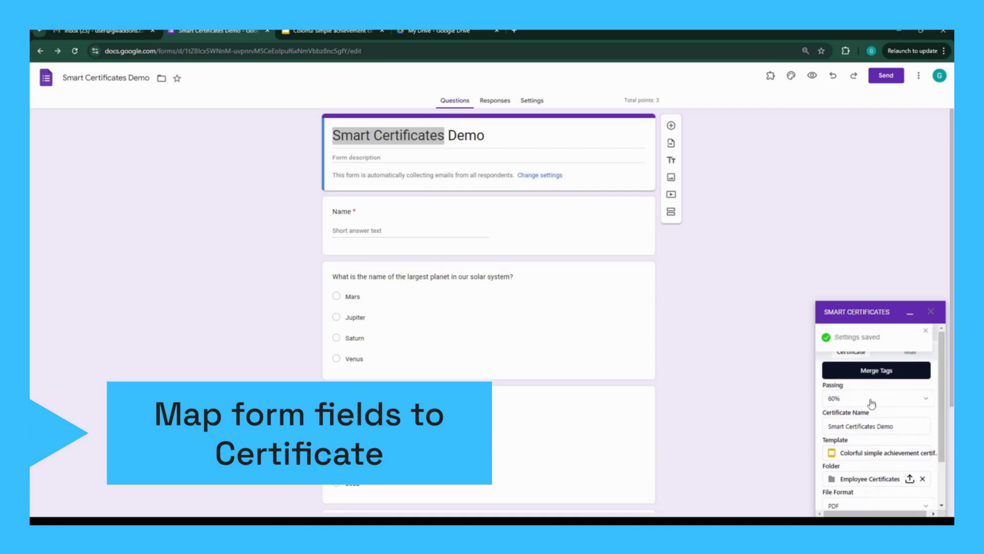
click(876, 370)
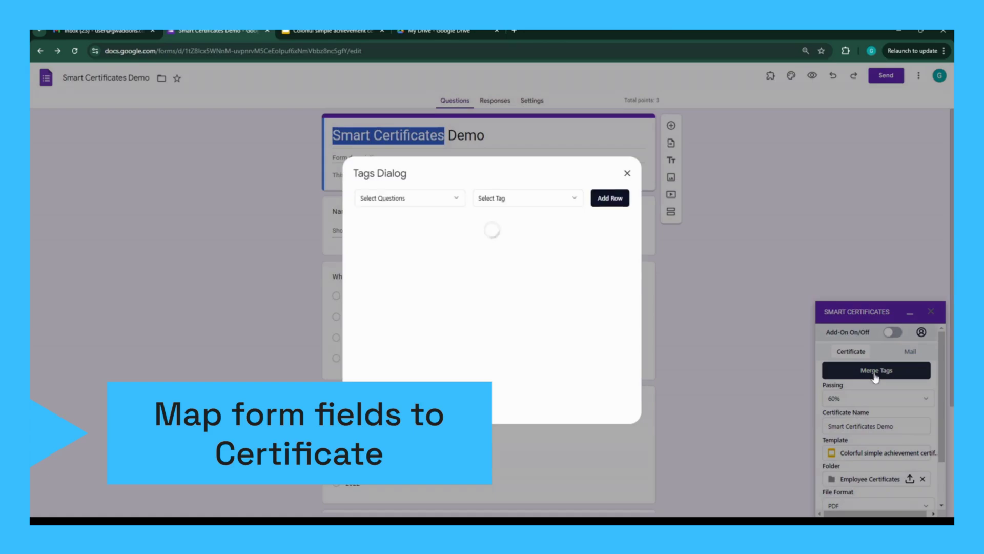
- Map Form Name to the {{Form Name}} template tag
click(456, 199)
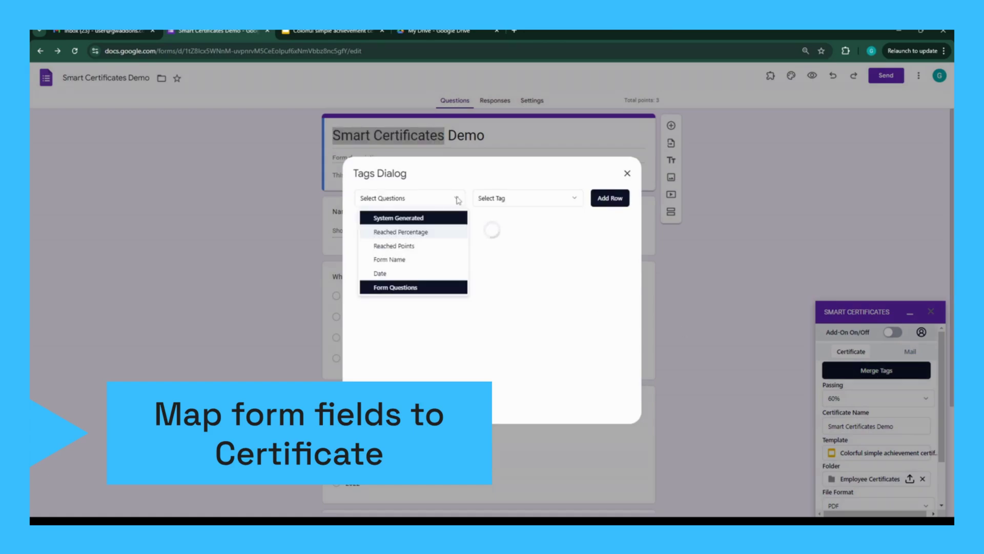
click(405, 259)
click(512, 198)
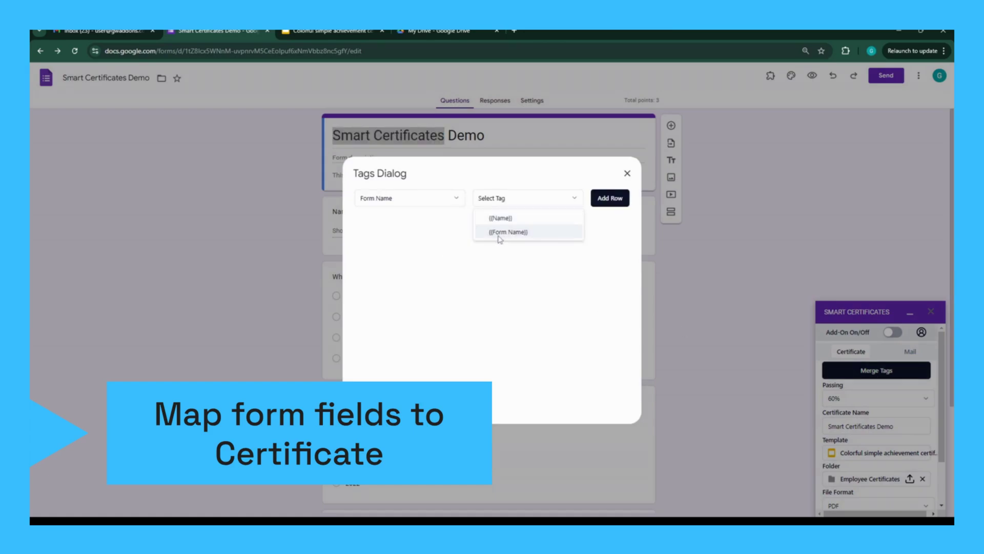
click(523, 234)
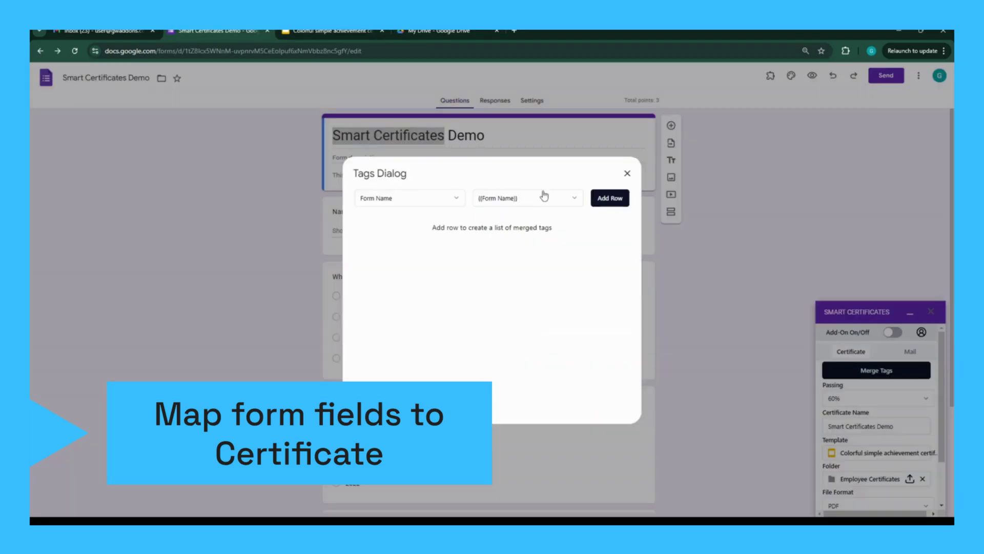
click(610, 198)
- Map the Name question to the {{Name}} tag and save the tag mappings
click(410, 200)
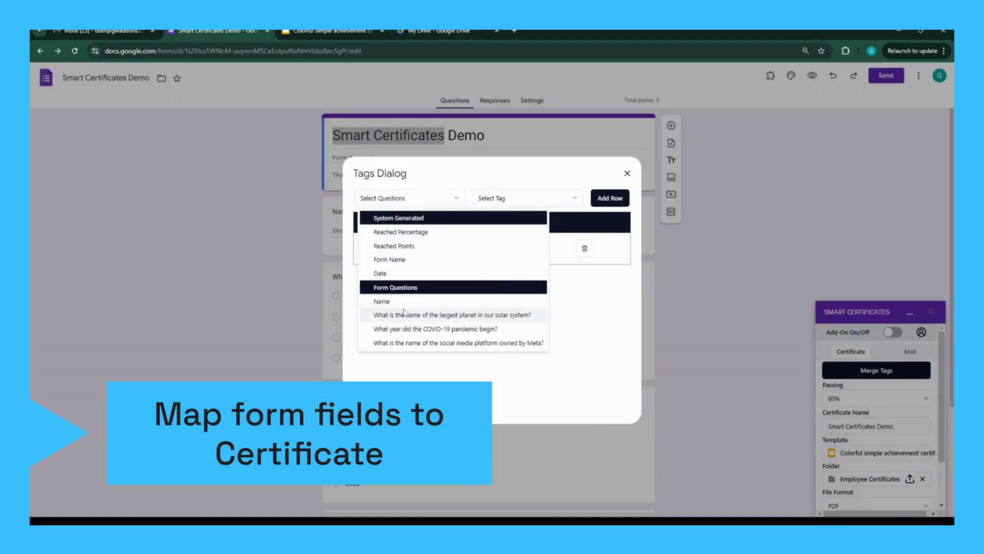
click(390, 302)
click(523, 200)
click(513, 221)
click(610, 198)
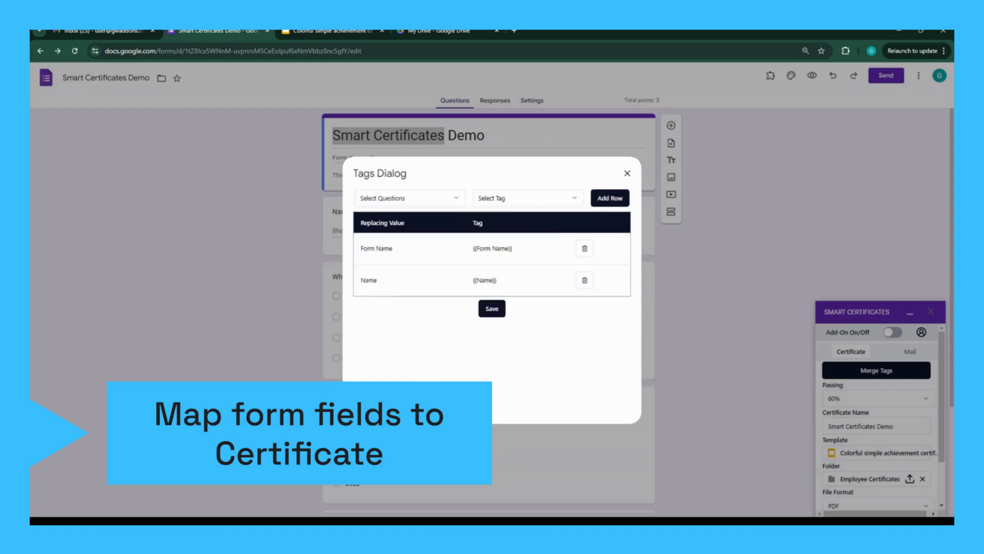
click(500, 309)
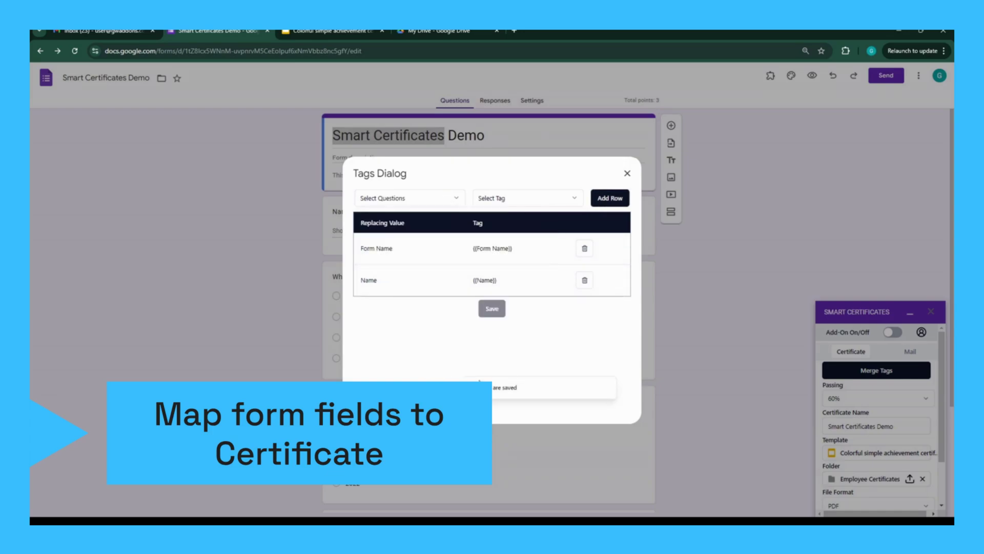
click(627, 173)
- Re-save the certificate settings and switch to the Mail settings
scroll(910, 425, down, 1)
click(901, 497)
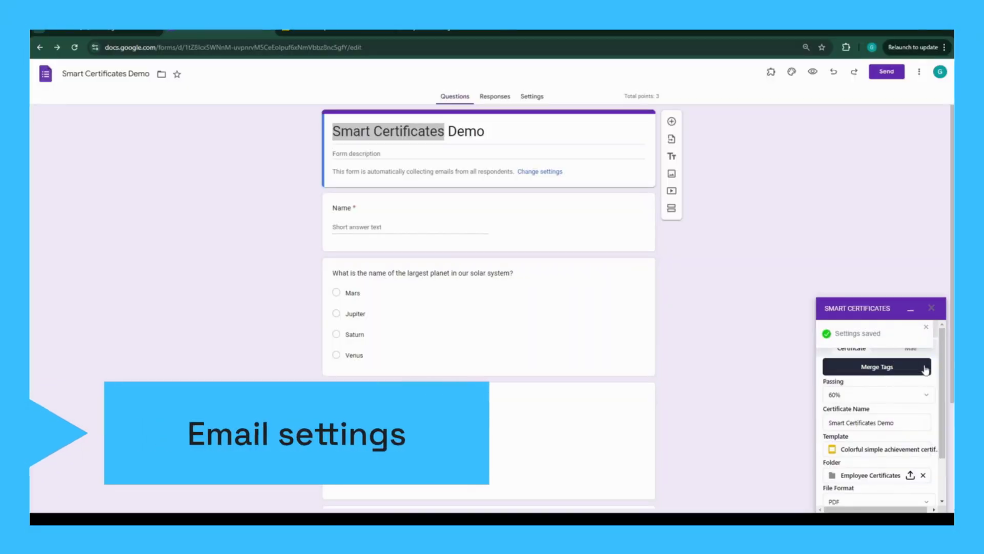
click(913, 352)
click(858, 397)
- Enter sender name 'GW Add-ons' and passed email subject 'Congratulations!'
text(GW Add-ons)
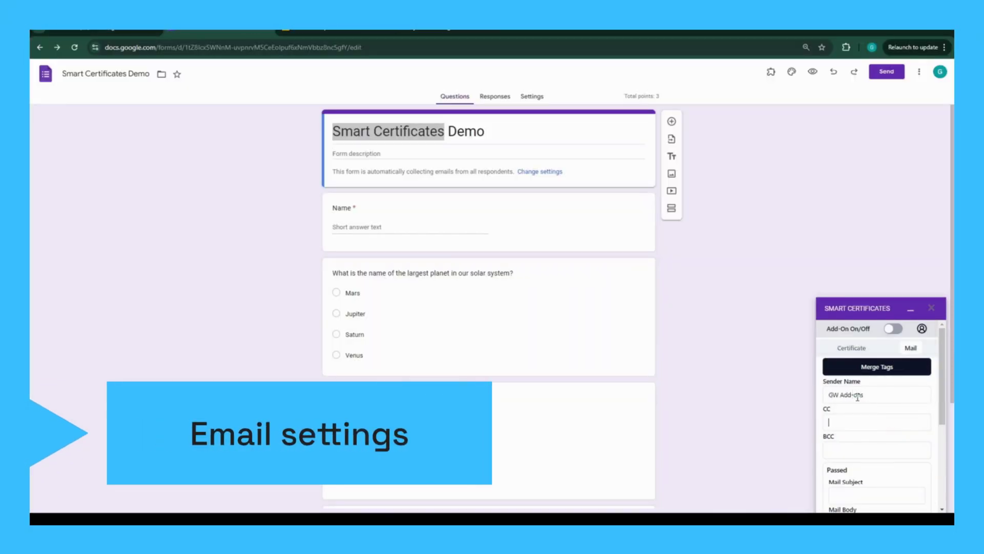
scroll(858, 397, down, 1)
click(854, 444)
text(Congratulations!)
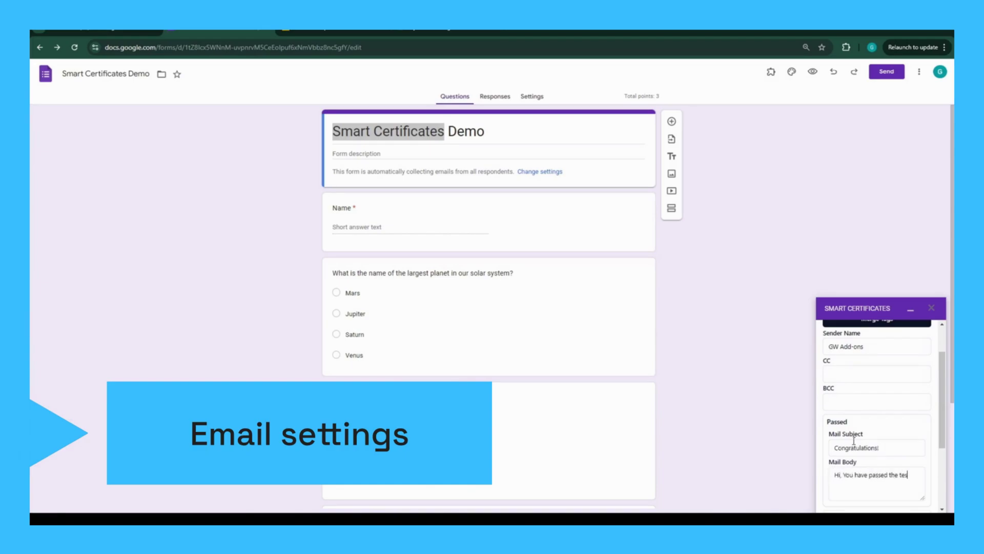
text( Congr)
- Copy the passed body into the failed body, change 'passed' to 'failed', and add subject 'Better luck next time!'
scroll(854, 440, down, 3)
key(ctrl+a)
key(ctrl+c)
click(872, 461)
key(ctrl+v)
double_click(878, 454)
text(failed)
key(BackSpace)
key(BackSpace)
key(BackSpace)
key(BackSpace)
key(BackSpace)
key(BackSpace)
key(BackSpace)
key(BackSpace)
key(BackSpace)
key(BackSpace)
key(BackSpace)
key(BackSpace)
key(BackSpace)
key(BackSpace)
key(BackSpace)
key(BackSpace)
click(859, 425)
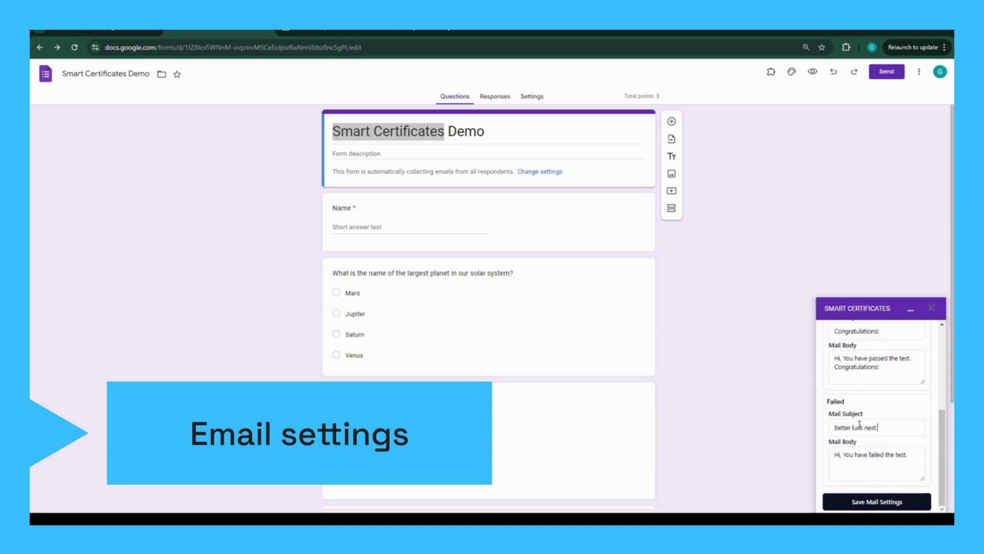
scroll(859, 425, up, 5)
scroll(885, 477, down, 5)
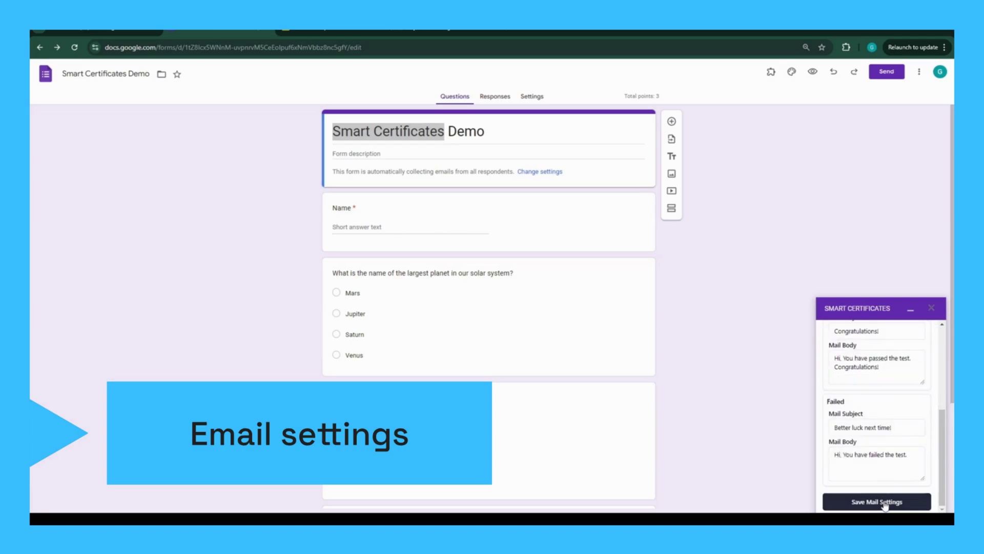
- Insert the {{Name}} tag after 'Hi' in the passed email body
click(840, 357)
key(BackSpace)
text({{Name)
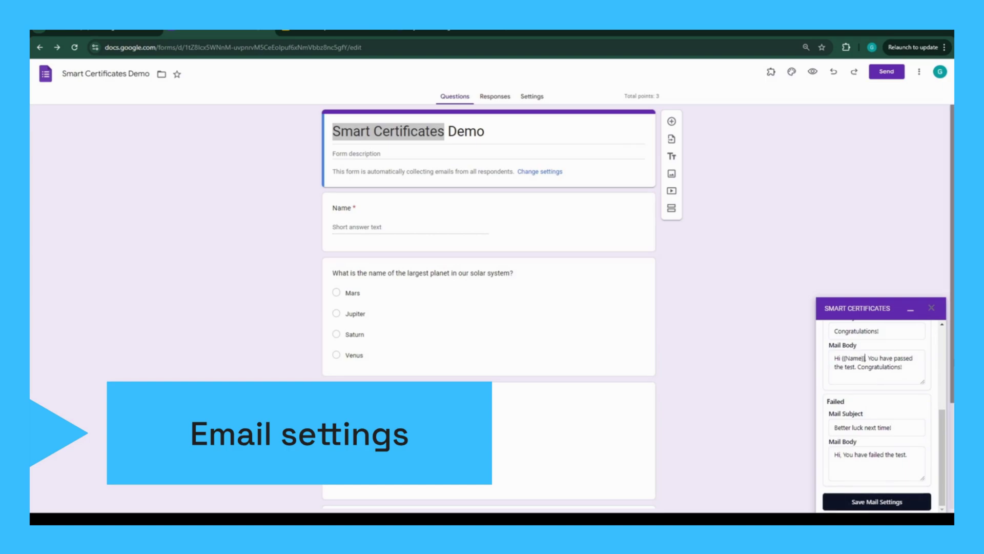
- Check the merge tags list, save the mail settings, and switch the add-on on
scroll(857, 407, up, 5)
click(863, 368)
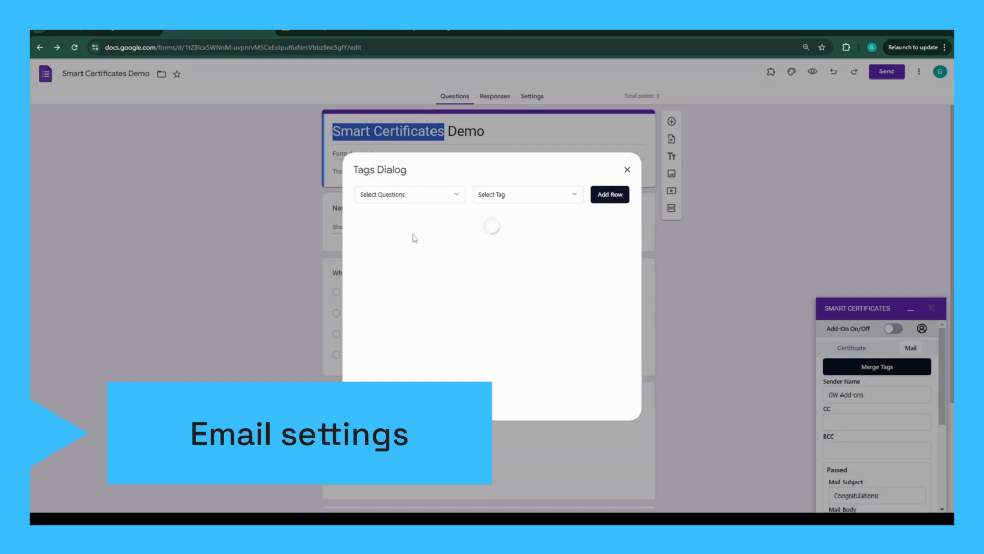
click(627, 170)
scroll(871, 410, down, 3)
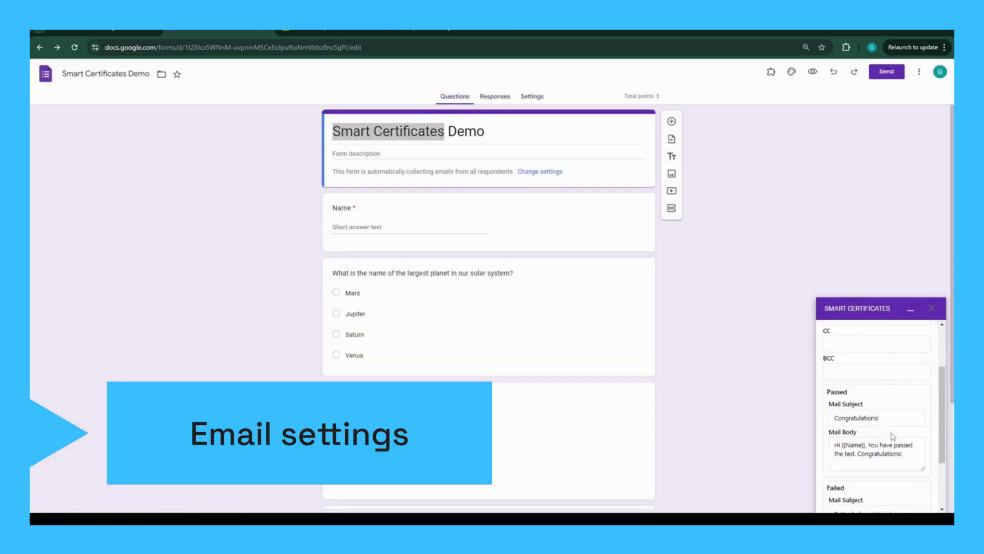
double_click(854, 380)
scroll(876, 451, down, 1)
click(894, 503)
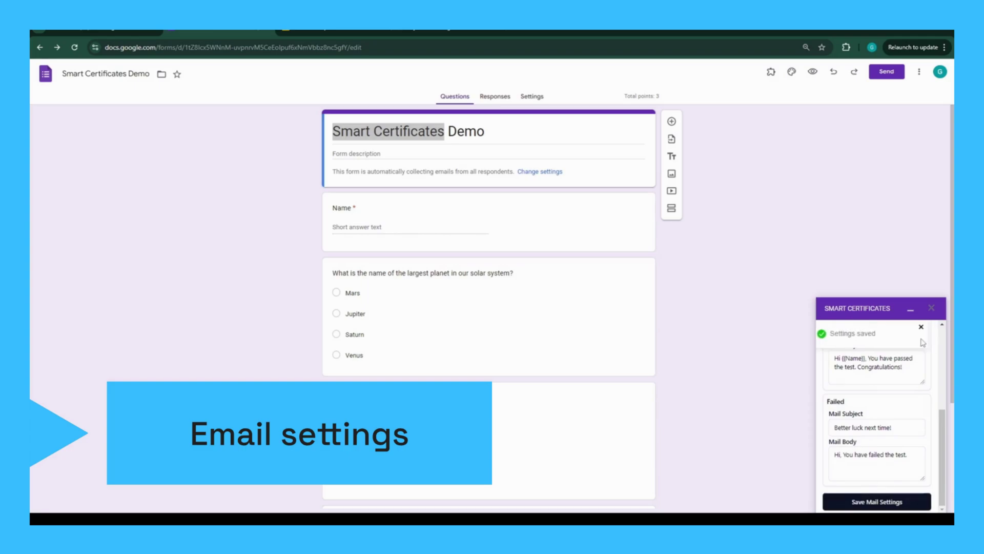
click(889, 329)
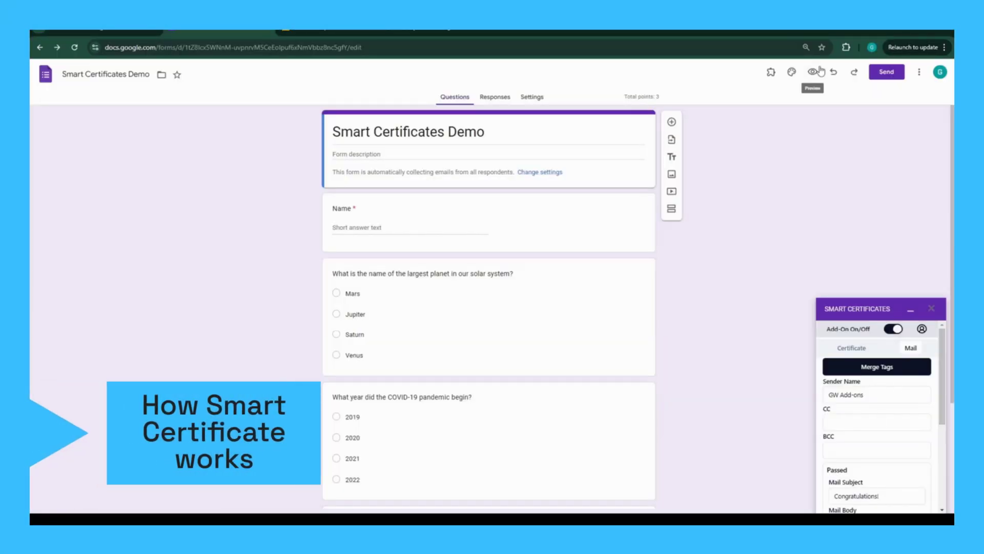
- Preview the form, opt to record the email, and enter the respondent's full name
click(819, 71)
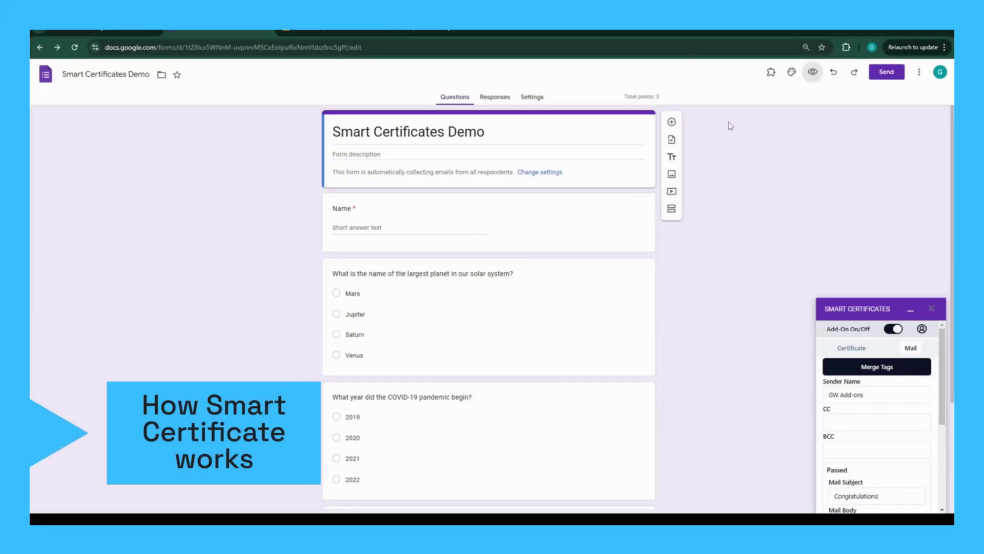
click(364, 184)
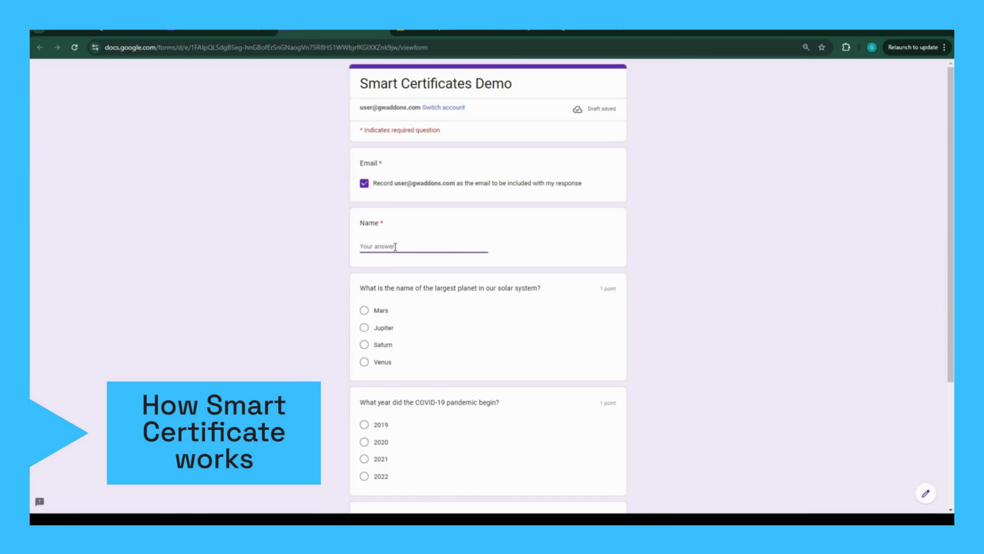
text(Tes)
key(ctrl+a)
text(E)
- Answer Jupiter, 2019 and Facebook, submit, and view the 2/3 score
click(364, 327)
scroll(356, 307, down, 4)
click(364, 247)
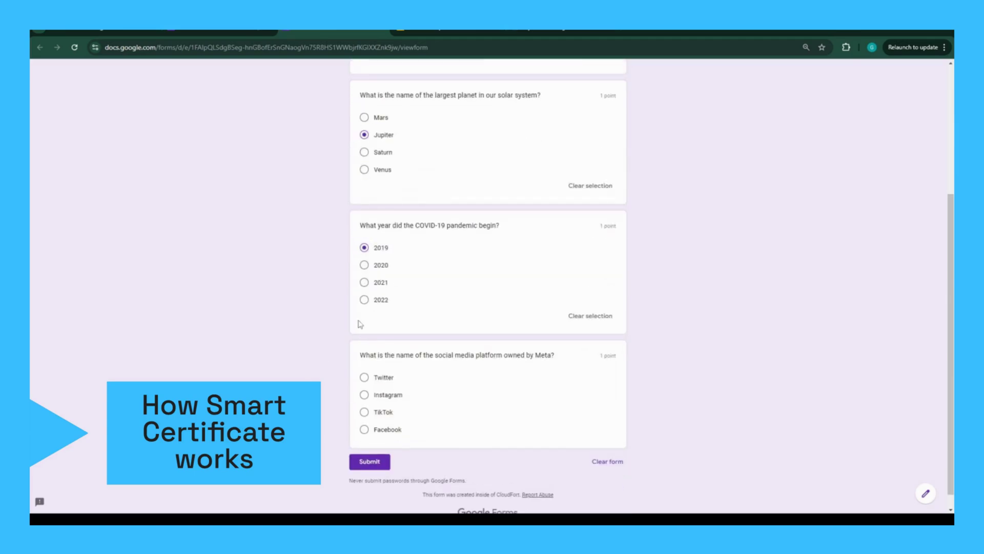
click(364, 430)
click(369, 477)
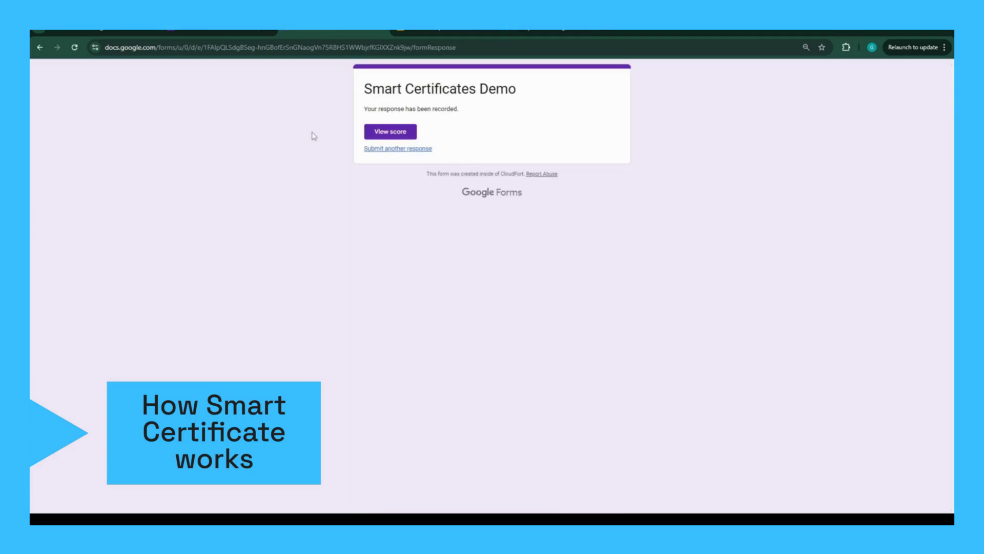
click(400, 132)
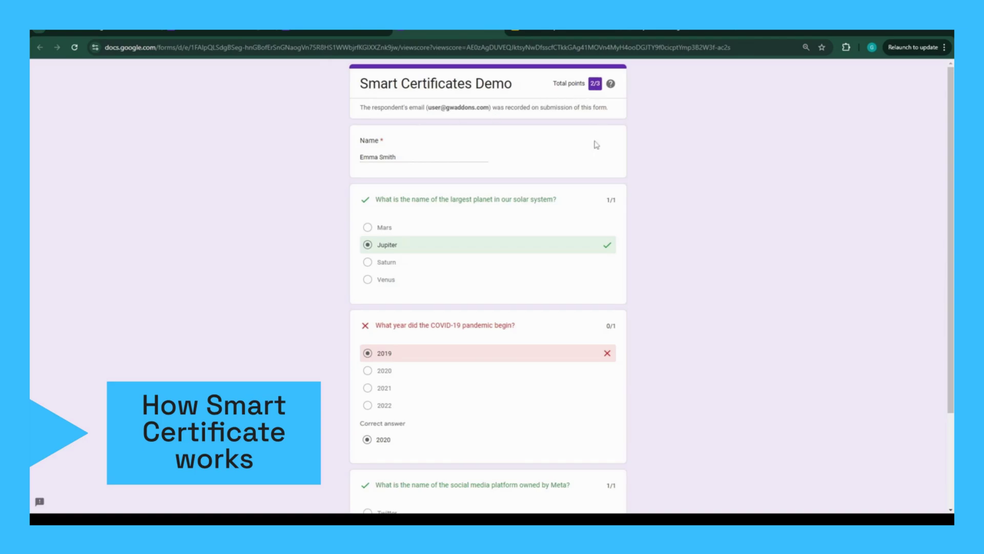
- Close the score tabs and check the editor's Responses tab showing one response scored 2/3
scroll(594, 313, down, 3)
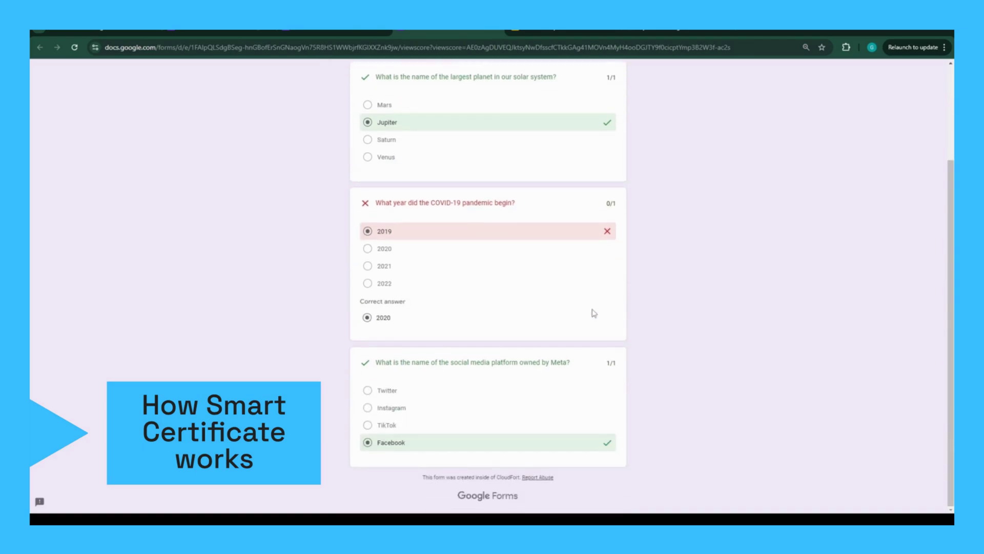
scroll(594, 314, up, 3)
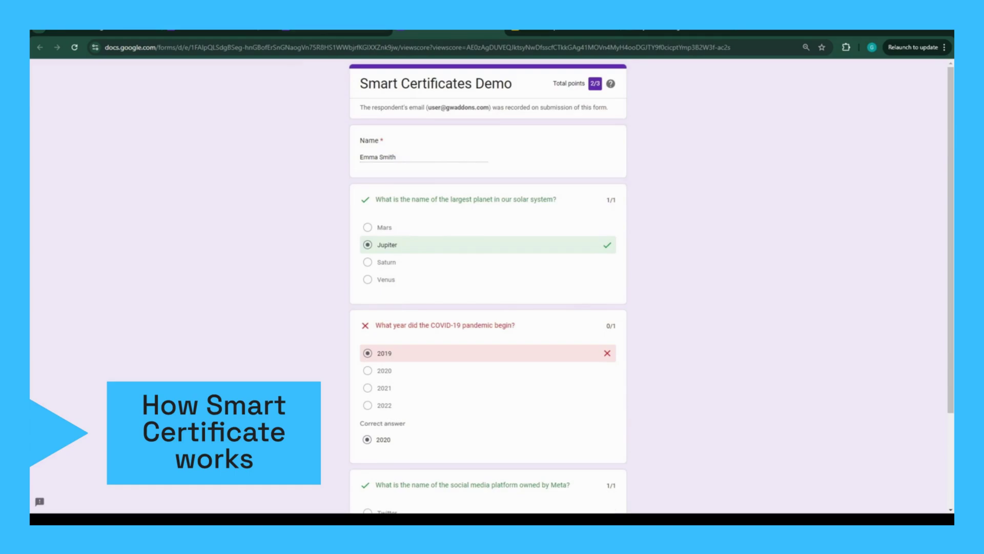
key(ctrl+w)
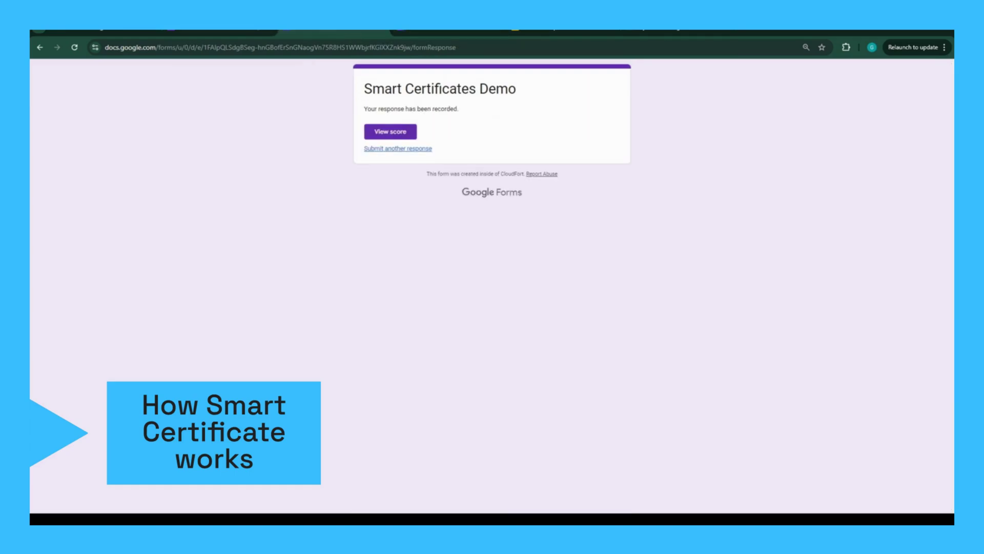
key(ctrl+w)
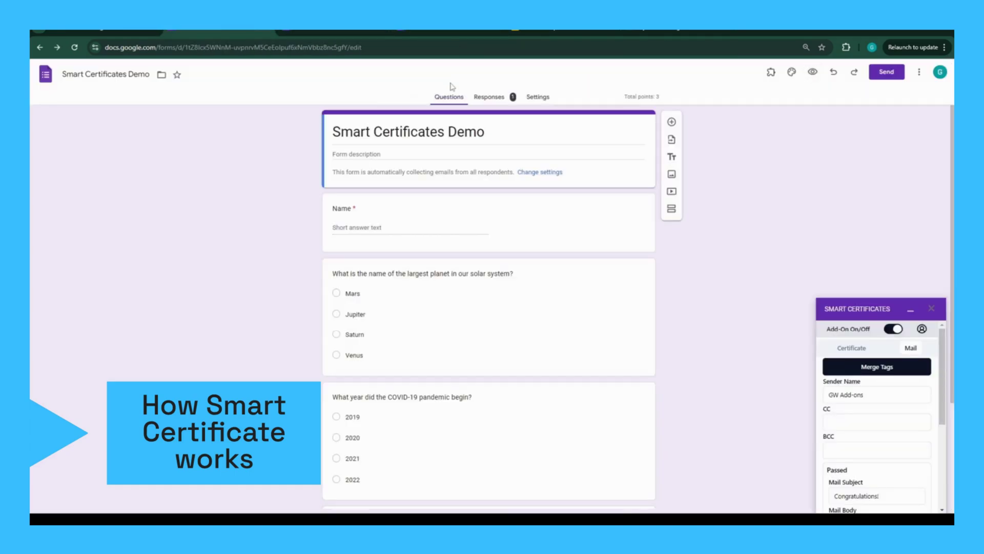
click(489, 97)
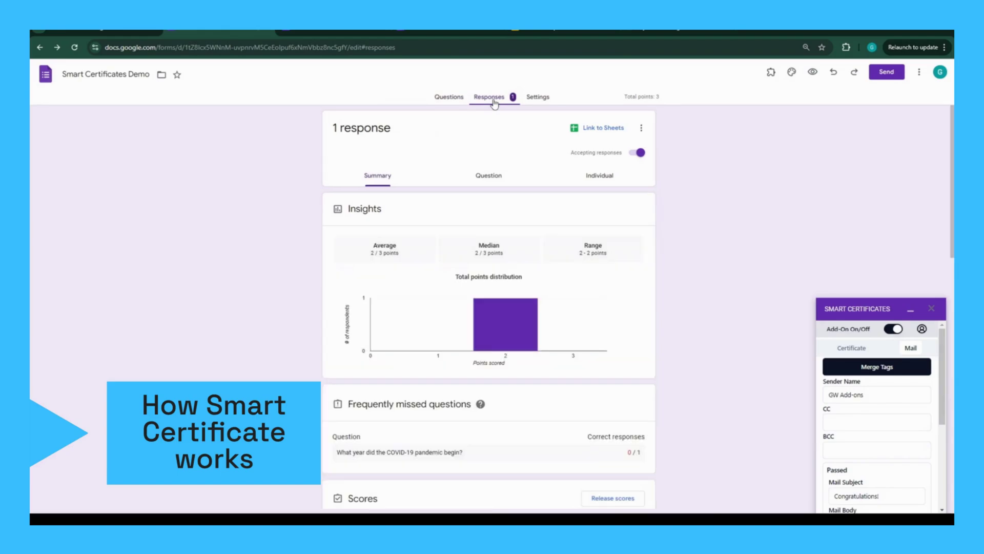
scroll(217, 313, down, 3)
click(845, 349)
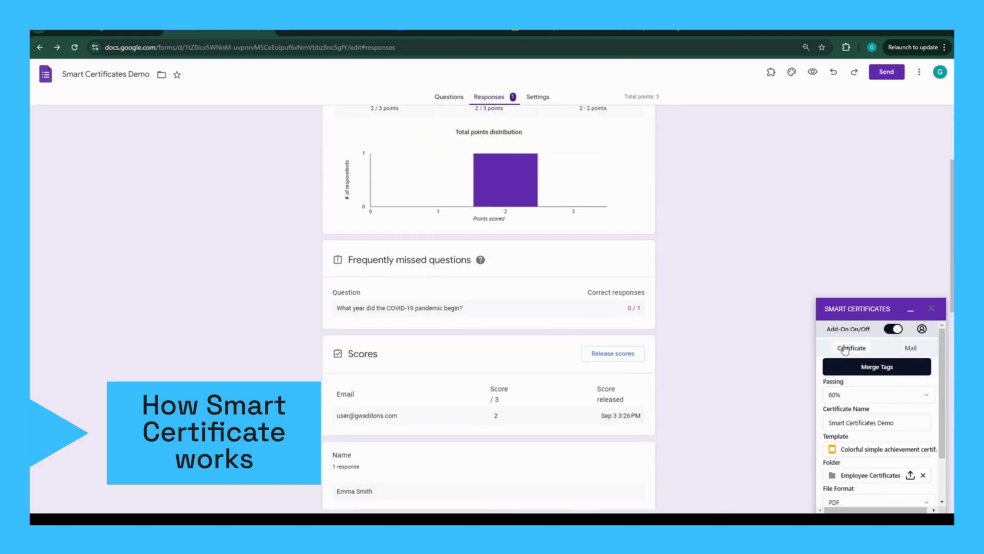
- Refresh the Gmail inbox and open the 'Congratulations!' email from GW Add-ons
click(131, 31)
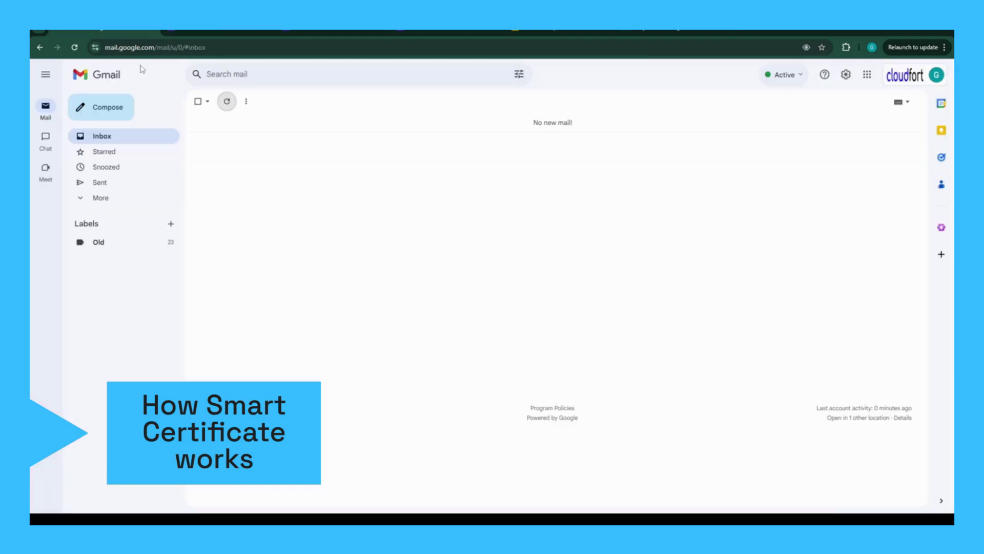
click(227, 105)
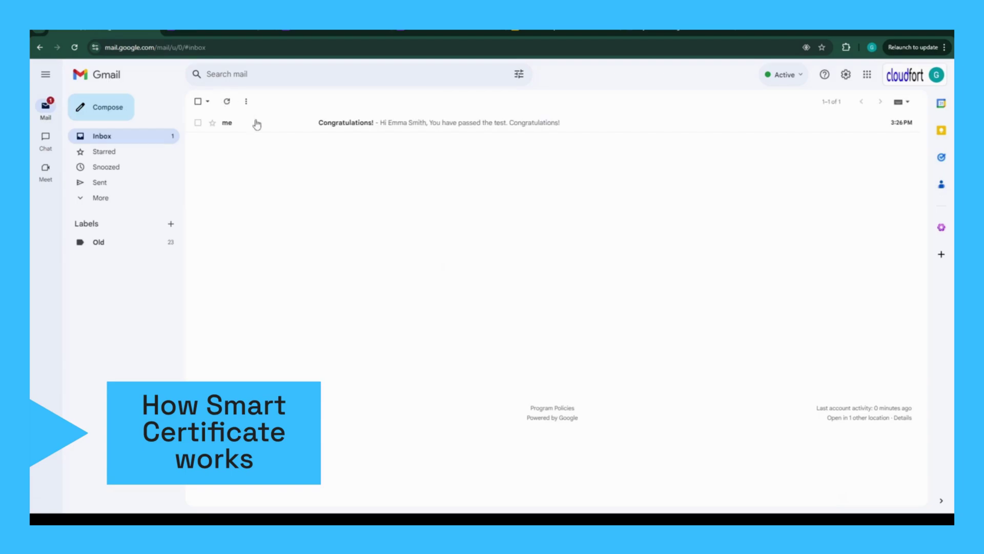
click(482, 126)
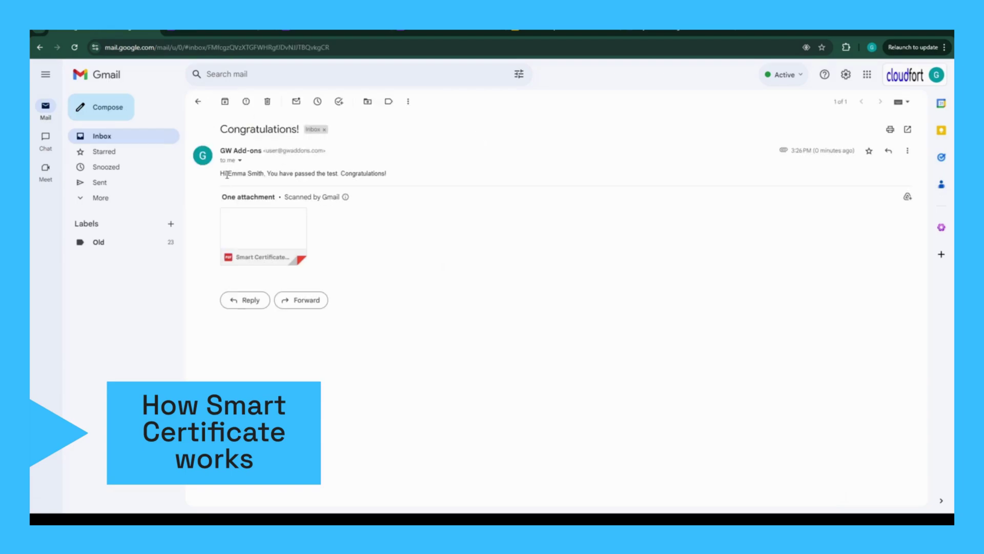
- Preview the attached certificate PDF zoomed in, then close it and check the name greeting
click(275, 238)
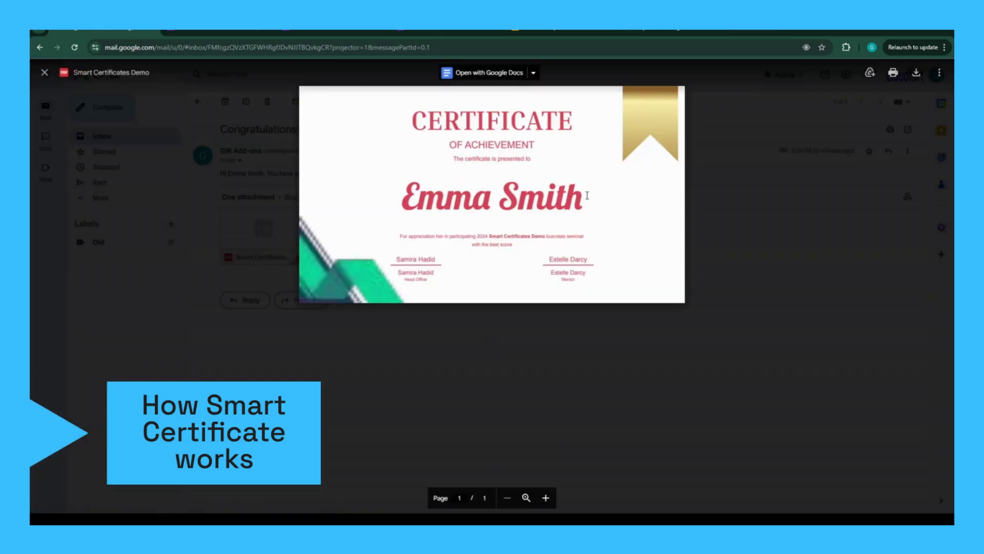
drag(490, 236, 515, 237)
key(ctrl+plus)
key(ctrl+plus)
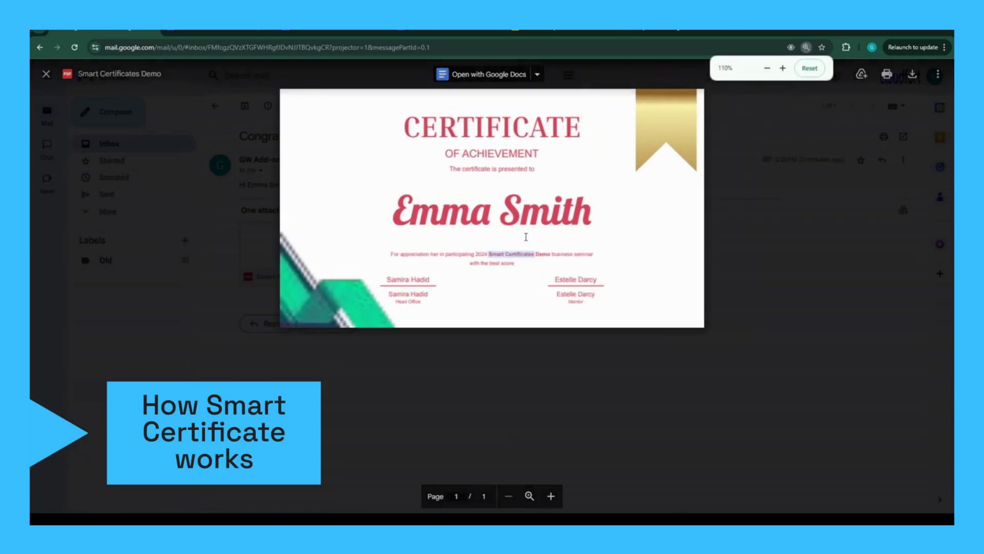
click(556, 281)
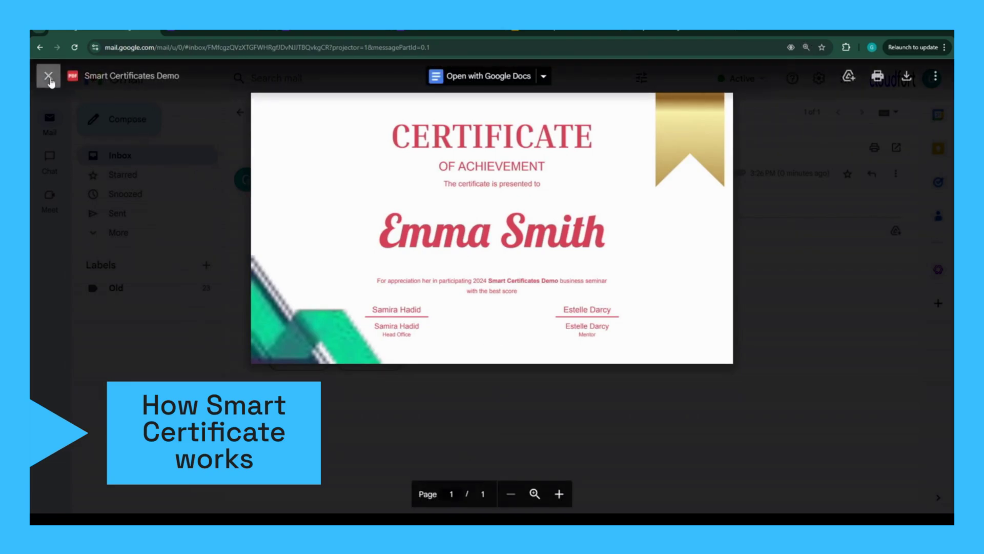
click(48, 76)
key(ctrl+0)
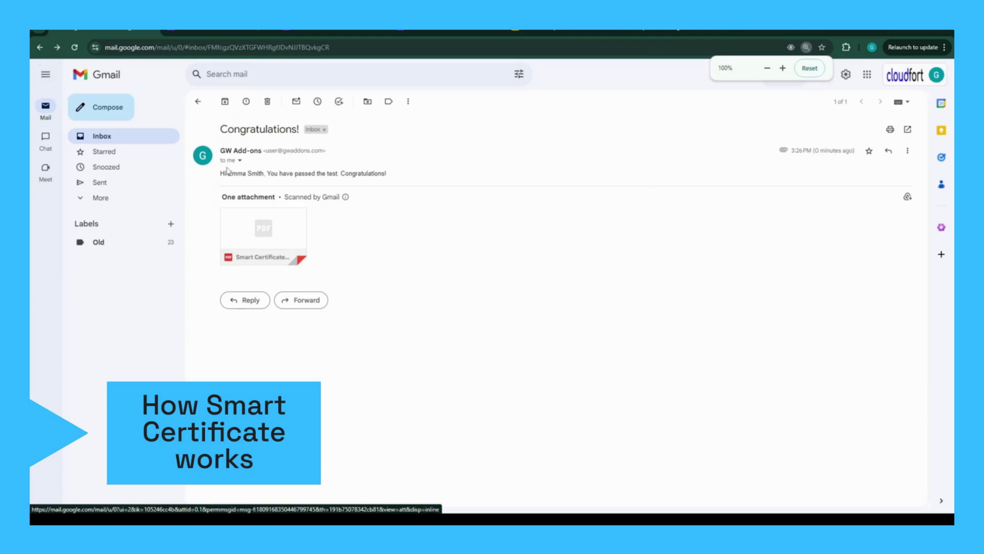
drag(227, 173, 263, 176)
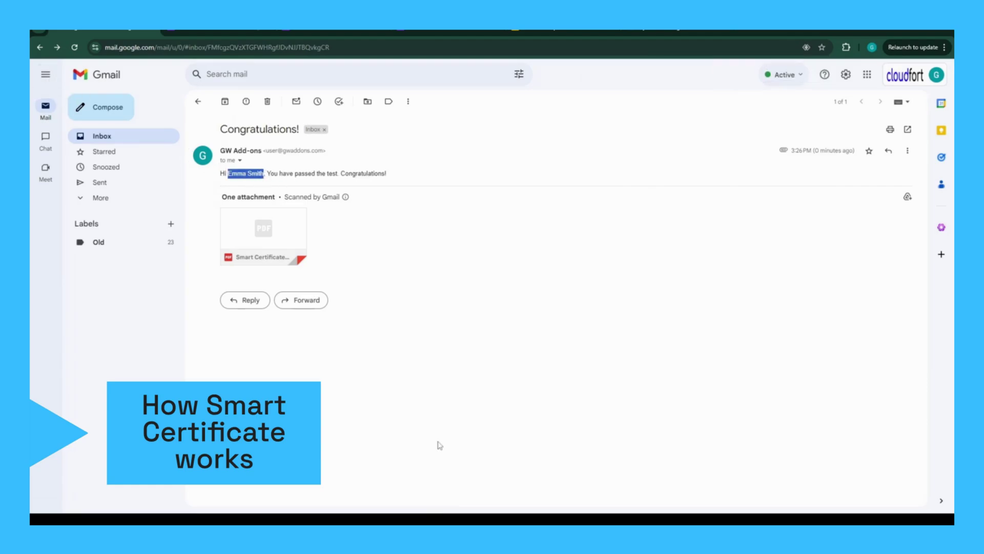